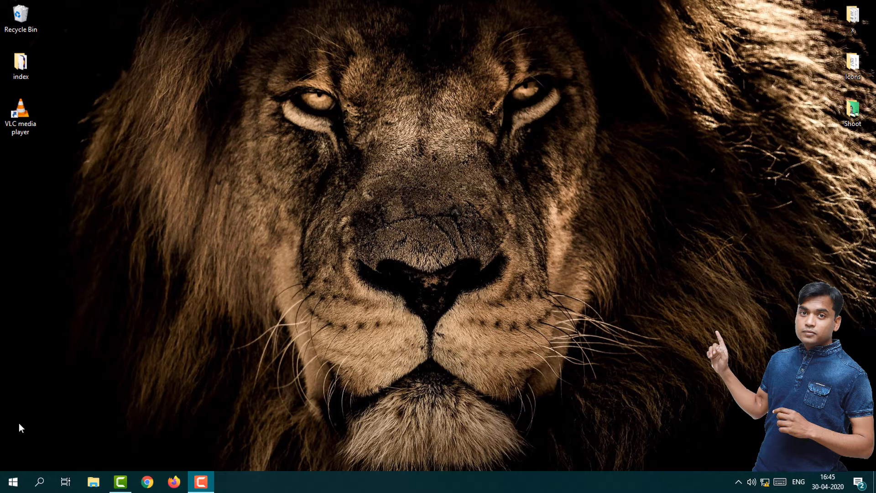
Step: Open Excel with a new blank workbook
{"action": "key", "text": "super"}
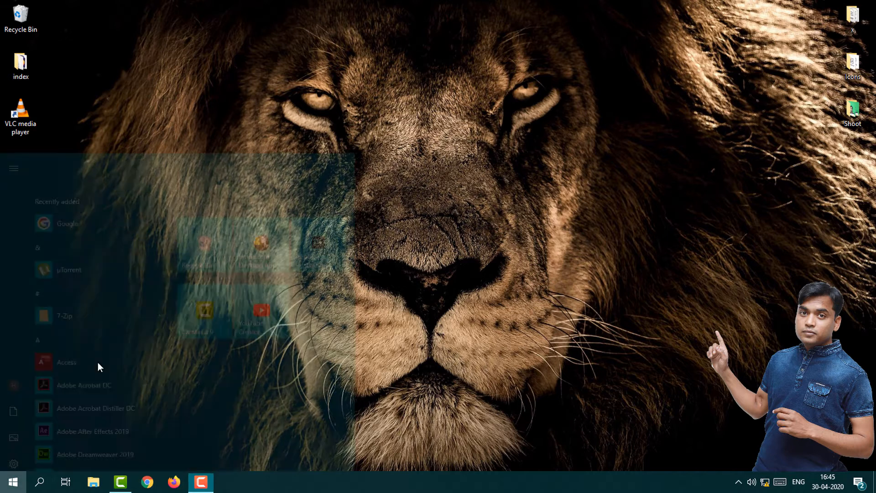
{"action": "type", "text": "excel"}
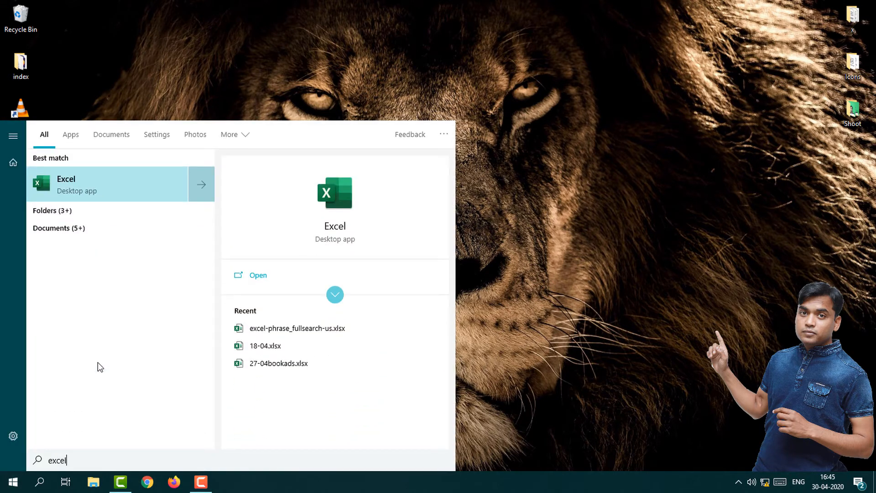
{"action": "key", "text": "Return"}
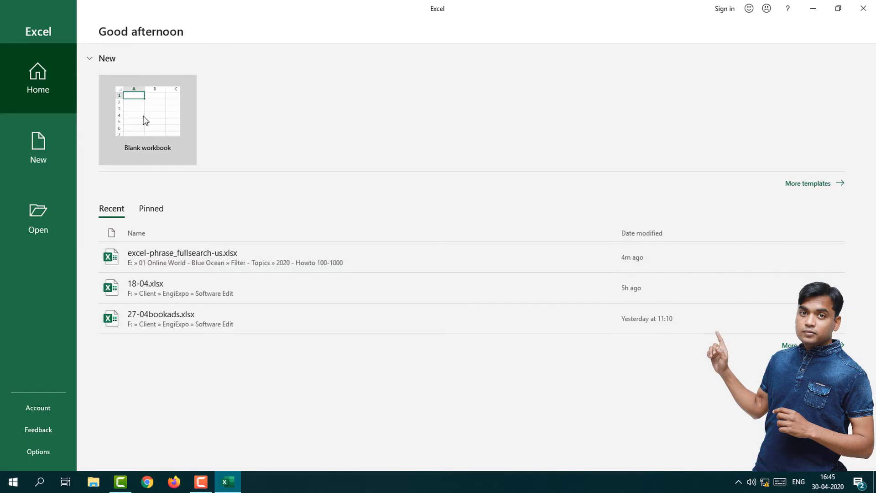
{"action": "left_click", "coordinate": [145, 120]}
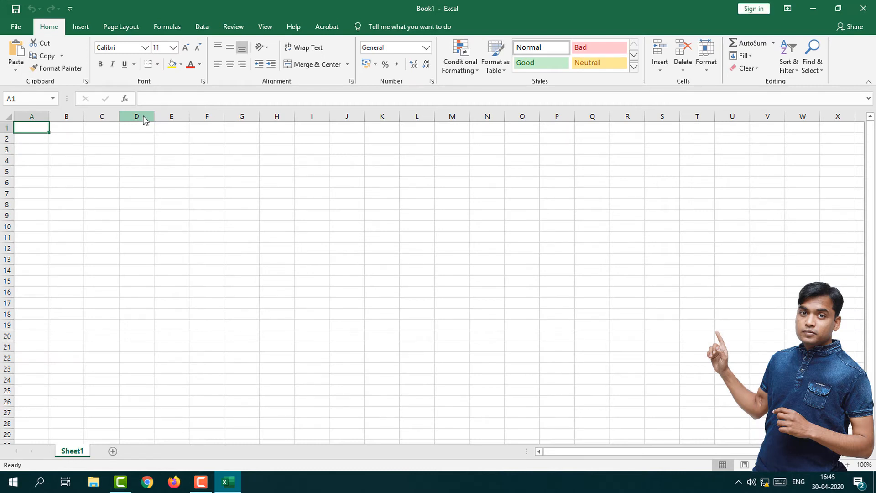
{"action": "left_click", "coordinate": [57, 142]}
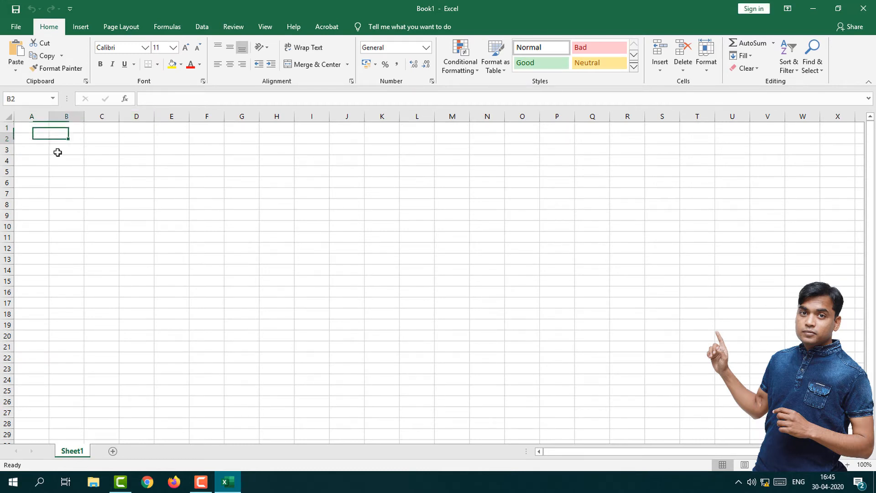
{"action": "left_click", "coordinate": [47, 157]}
{"action": "left_click", "coordinate": [39, 136]}
Step: Enter the headers Firstname, Last Name and Full Name in A1:C1 and autofit columns A and B
{"action": "left_click", "coordinate": [43, 126]}
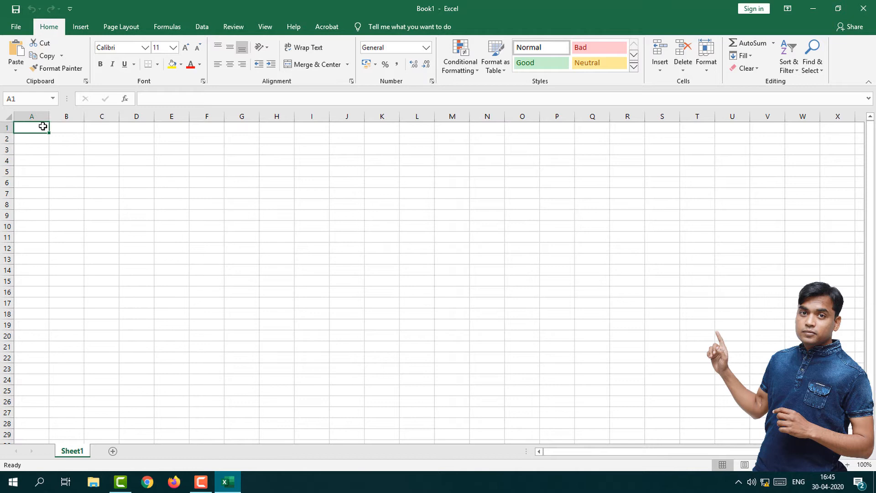
{"action": "type", "text": "Firstname"}
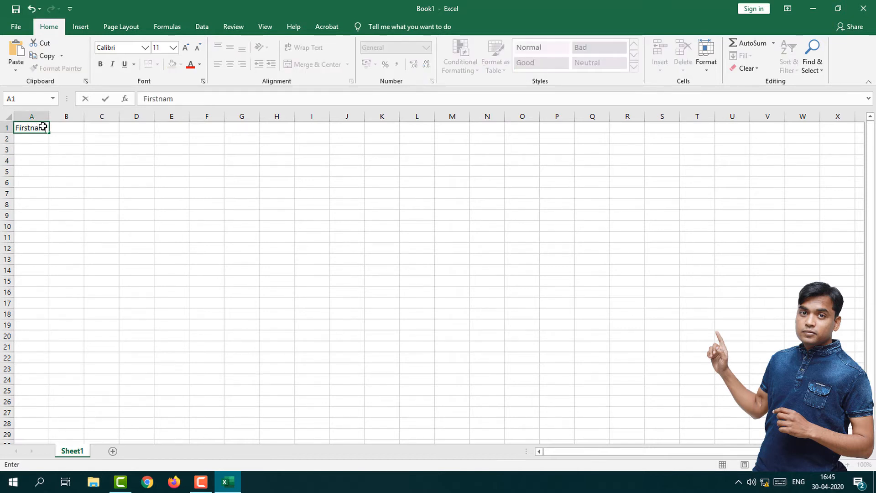
{"action": "key", "text": "Tab"}
{"action": "type", "text": "Lats"}
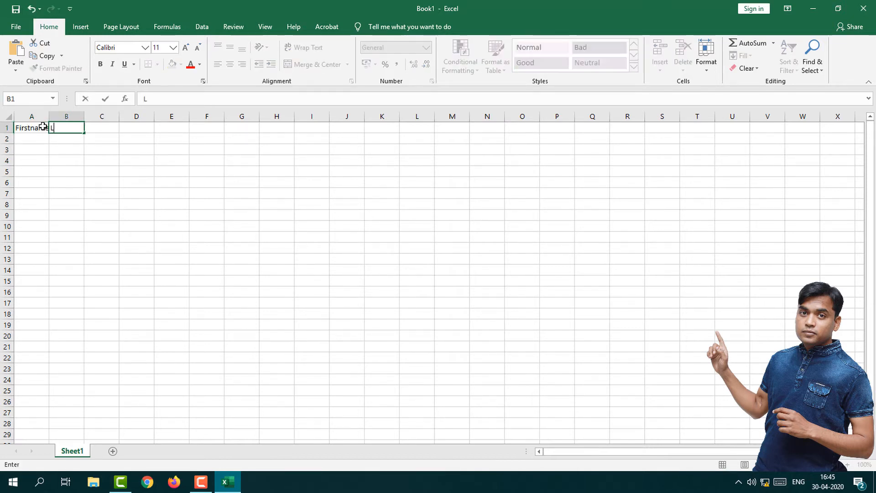
{"action": "key", "text": "BackSpace"}
{"action": "key", "text": "BackSpace"}
{"action": "type", "text": "st Name"}
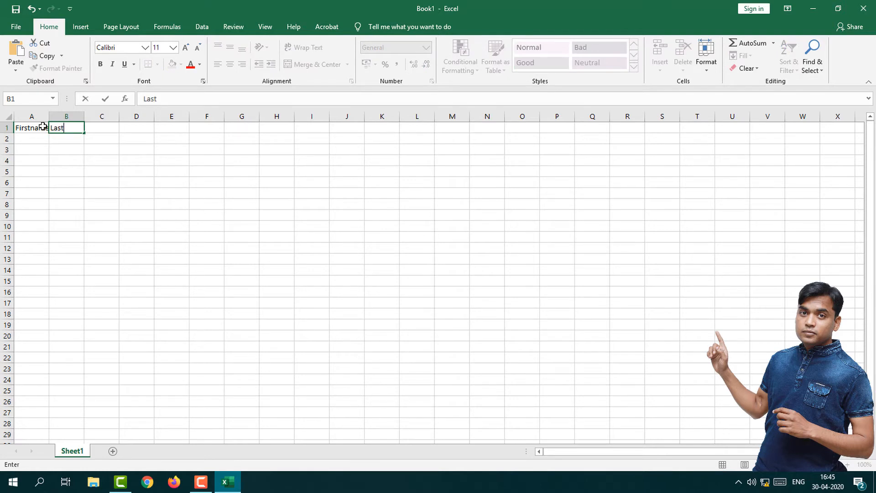
{"action": "key", "text": "Tab"}
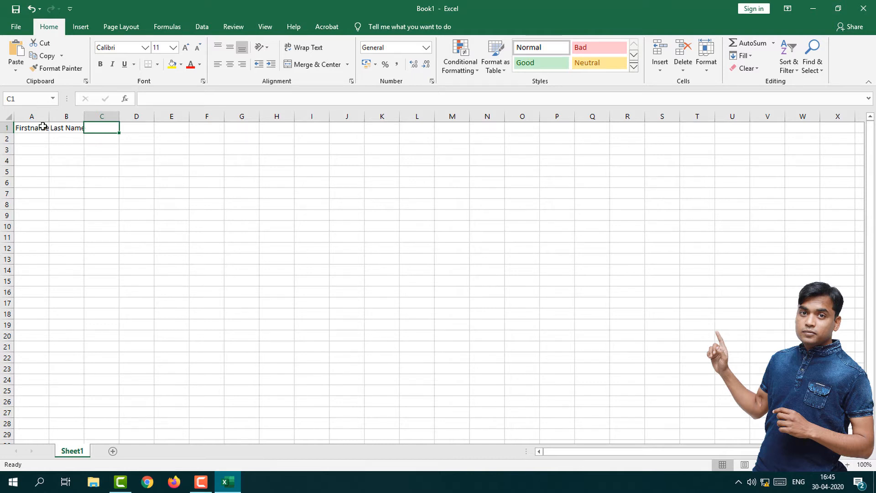
{"action": "type", "text": "Fu"}
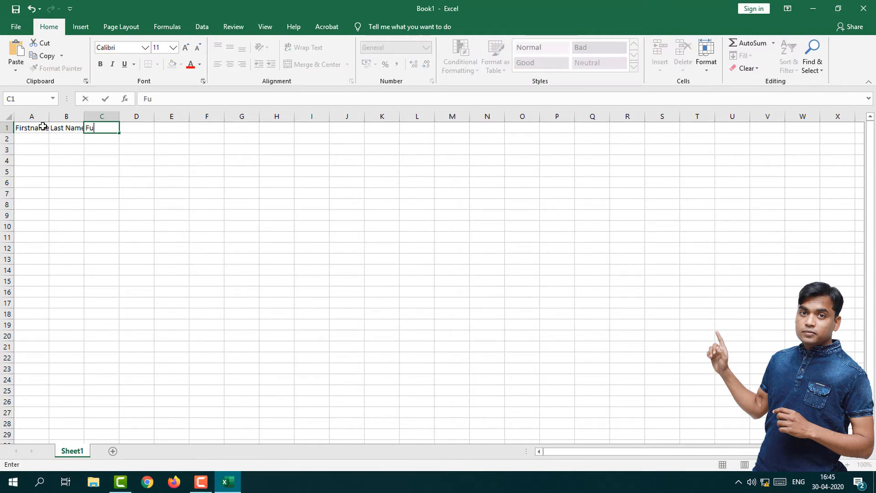
{"action": "type", "text": "ll Name"}
{"action": "key", "text": "Return"}
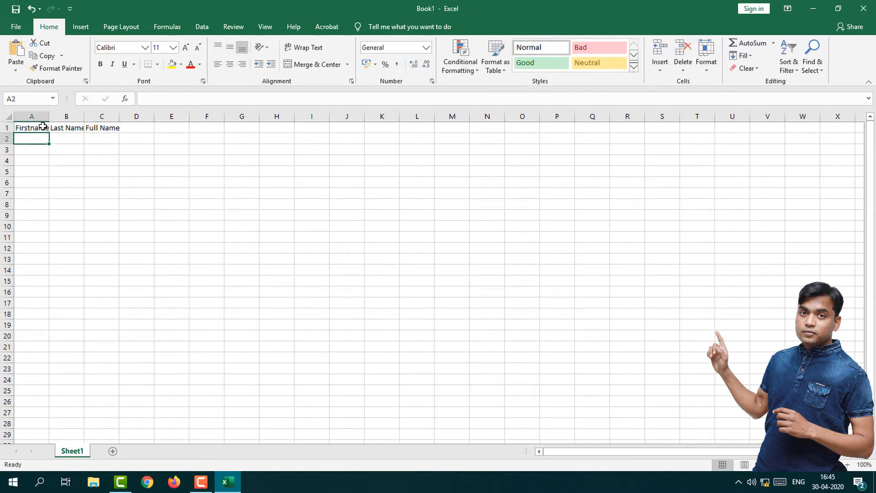
{"action": "double_click", "coordinate": [49, 116]}
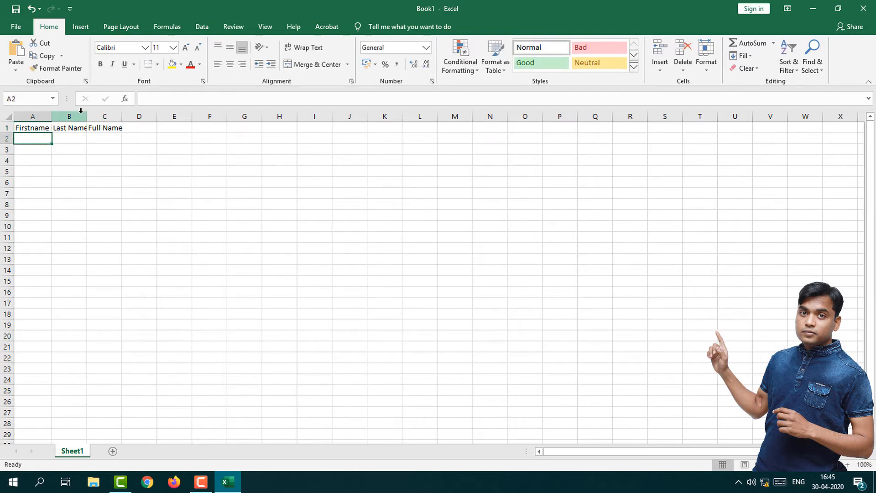
{"action": "double_click", "coordinate": [86, 116]}
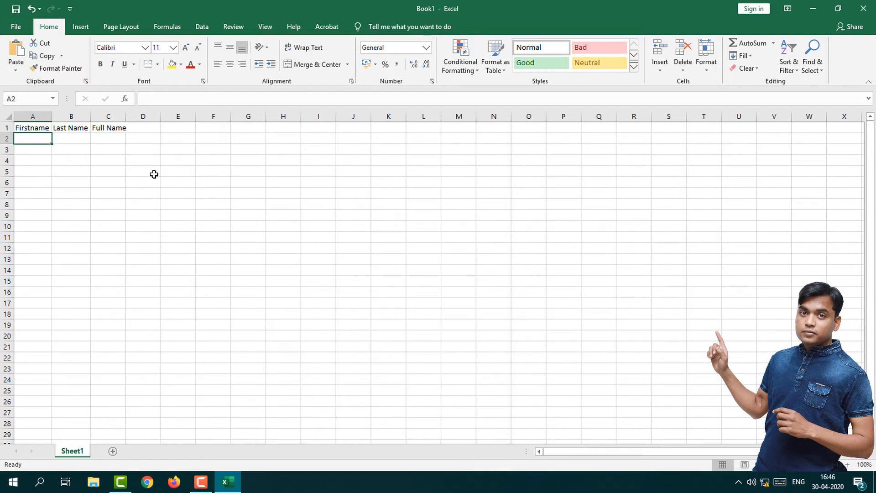
Step: Fill A2:B4 with the first and last names of three people, one person per row
{"action": "type", "text": "Vijay"}
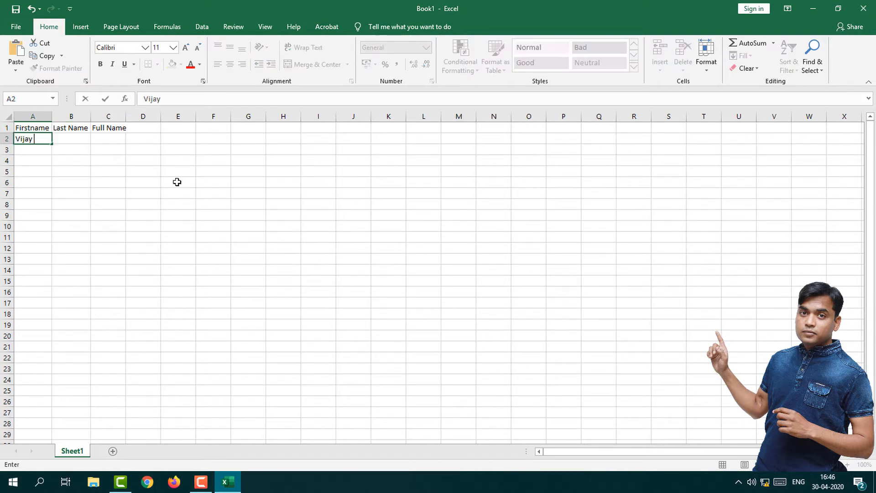
{"action": "key", "text": "Tab"}
{"action": "type", "text": "Rajbhar"}
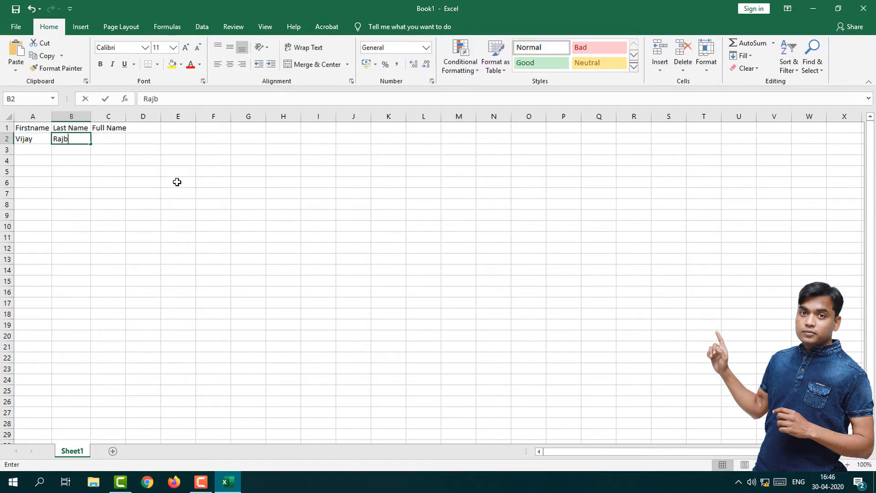
{"action": "key", "text": "Return"}
{"action": "type", "text": "Kuldeep"}
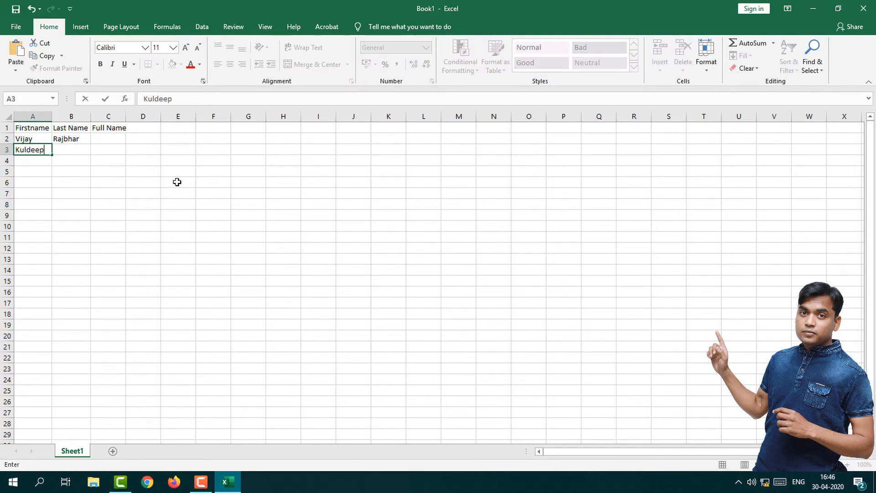
{"action": "key", "text": "Tab"}
{"action": "type", "text": "Rajput"}
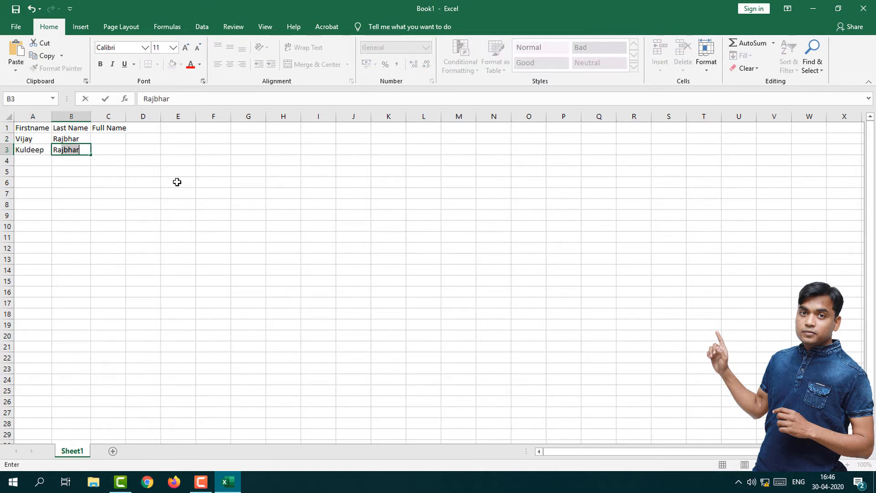
{"action": "key", "text": "Return"}
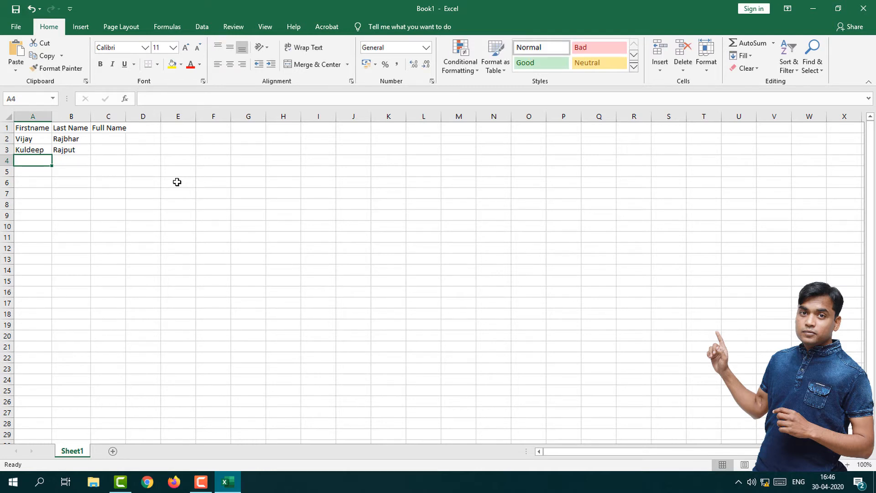
{"action": "type", "text": "Jay"}
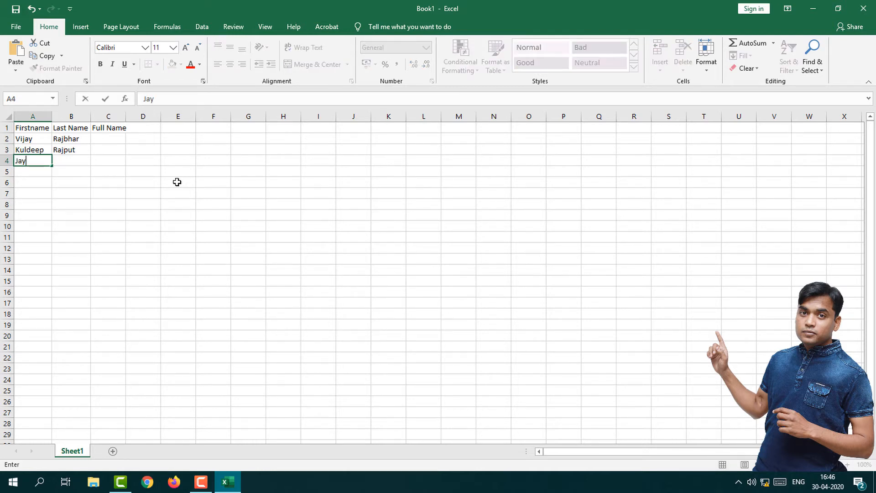
{"action": "key", "text": "Tab"}
{"action": "type", "text": "Sharma"}
{"action": "key", "text": "Return"}
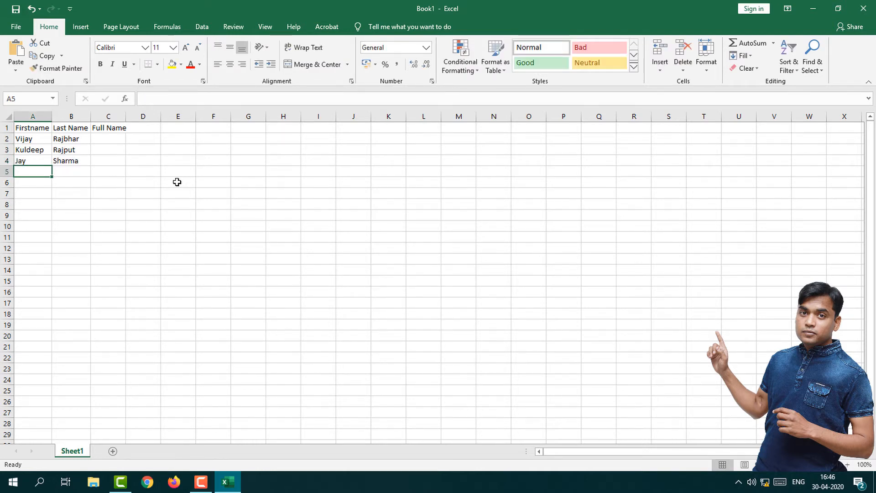
Step: Highlight the first names in A2:A4 and the last names in B2:B4 to review the source data
{"action": "key", "text": "Up"}
{"action": "key", "text": "Up"}
{"action": "key", "text": "Up"}
{"action": "key", "text": "shift+Down"}
{"action": "key", "text": "shift+Down"}
{"action": "key", "text": "shift+Down"}
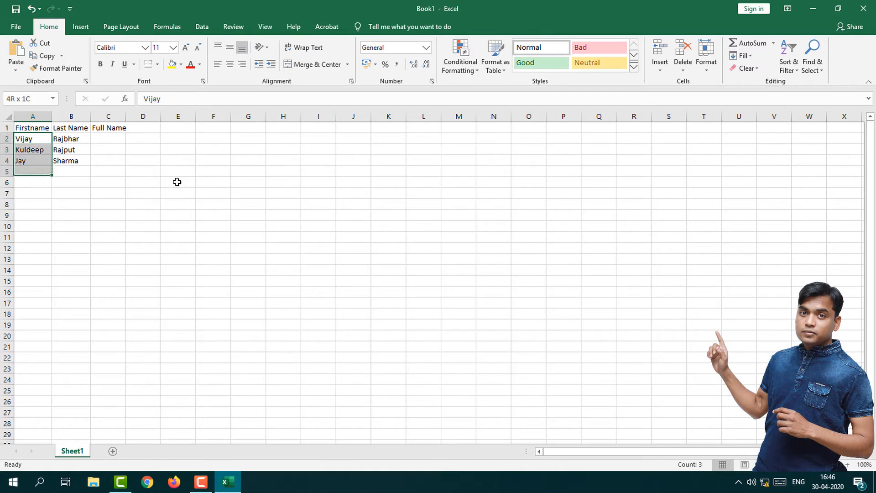
{"action": "key", "text": "shift+Up"}
{"action": "key", "text": "Right"}
{"action": "key", "text": "Up"}
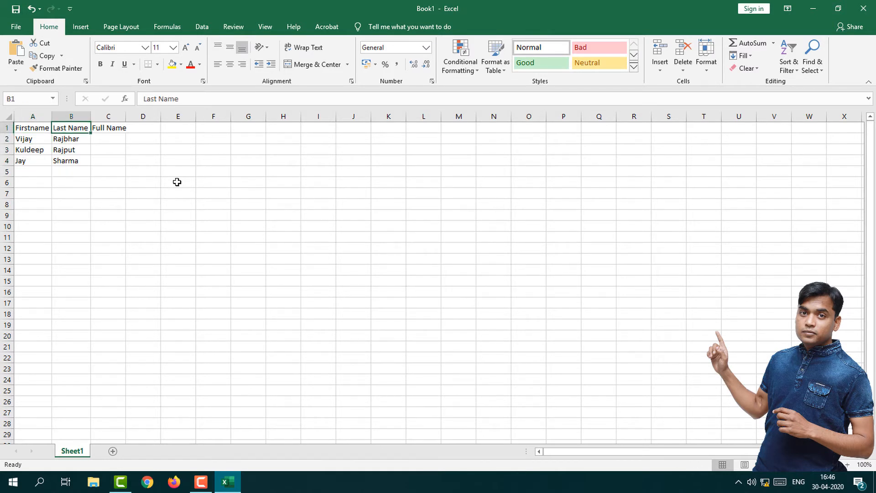
{"action": "key", "text": "Down"}
{"action": "key", "text": "shift+Down"}
{"action": "key", "text": "shift+Down"}
{"action": "key", "text": "shift+Down"}
{"action": "key", "text": "shift+Up"}
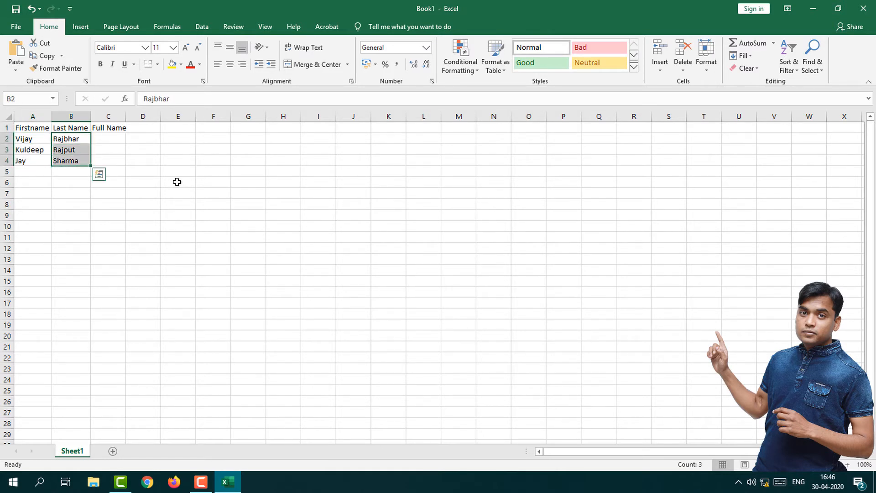
Step: Enter =CONCAT(A2,B2) in cell C2 and widen column C to fit the full name
{"action": "key", "text": "Up"}
{"action": "key", "text": "Right"}
{"action": "key", "text": "Down"}
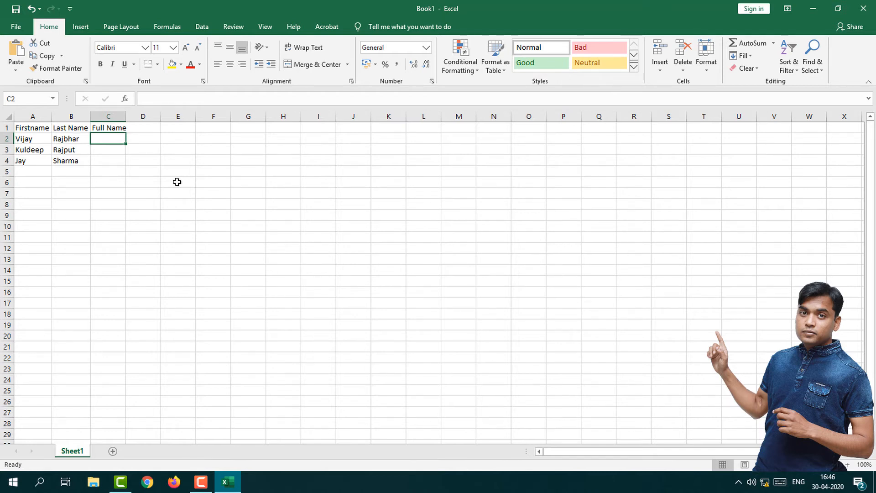
{"action": "type", "text": "="}
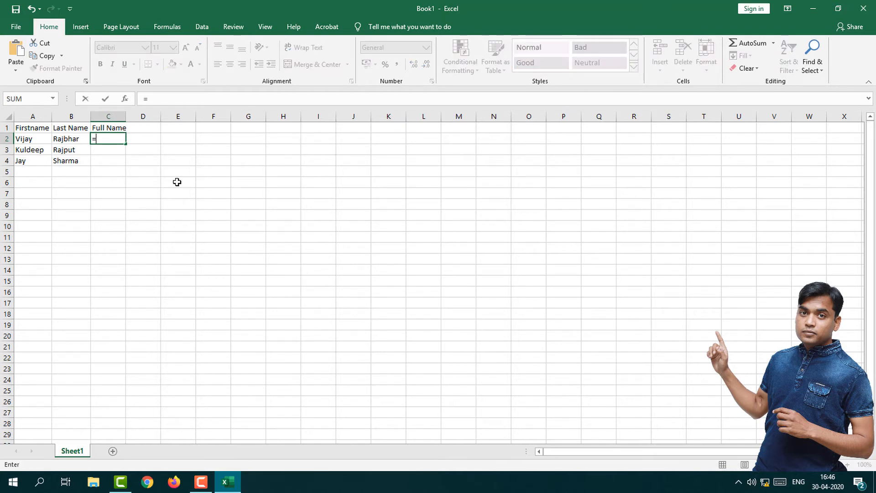
{"action": "type", "text": "con"}
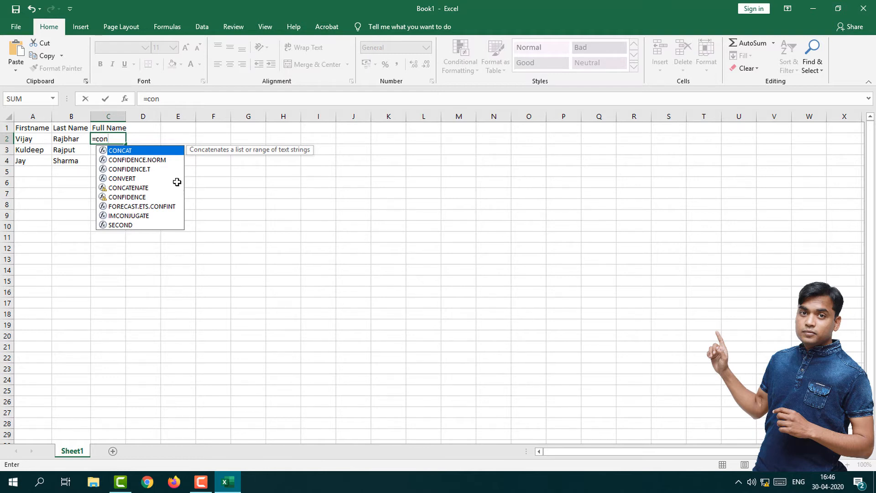
{"action": "type", "text": "cat"}
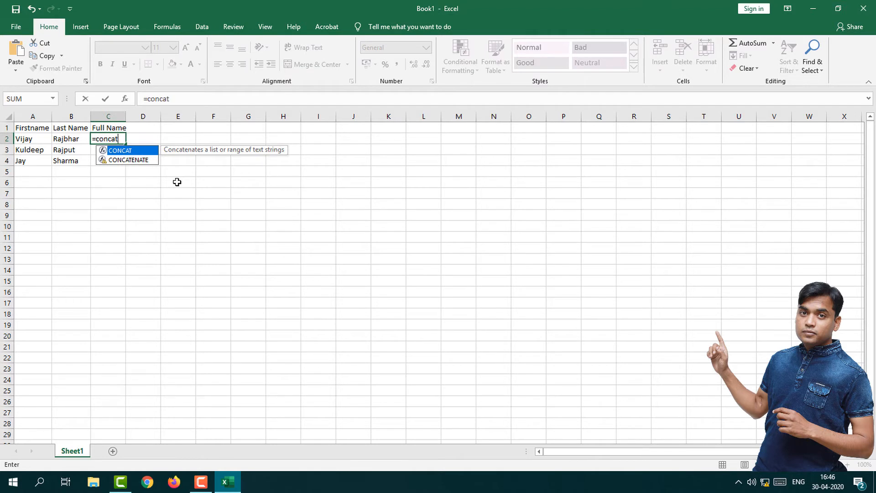
{"action": "type", "text": "("}
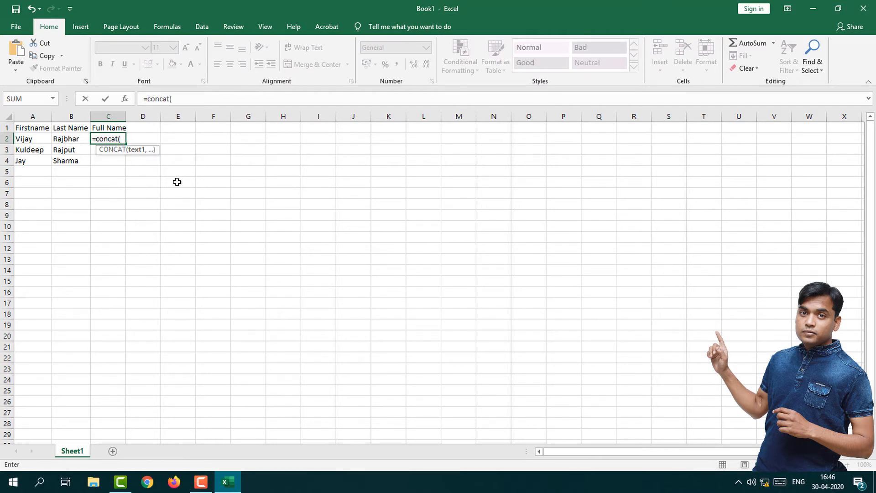
{"action": "left_click", "coordinate": [36, 138]}
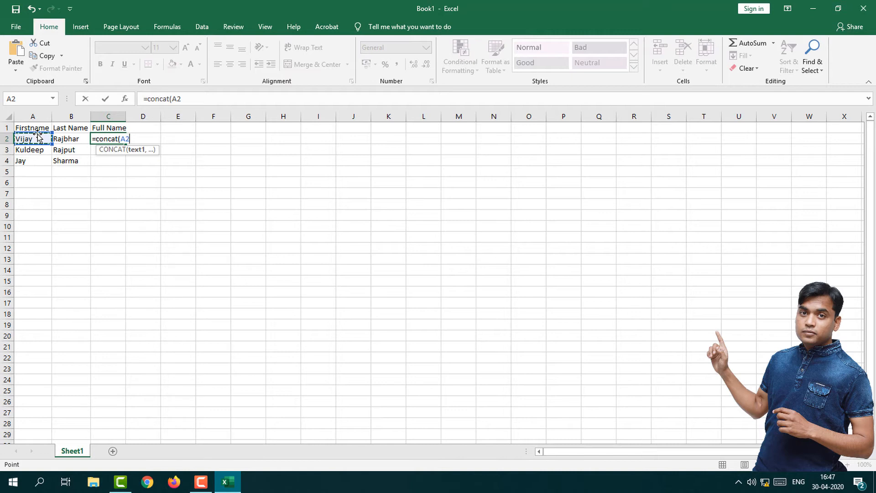
{"action": "type", "text": ","}
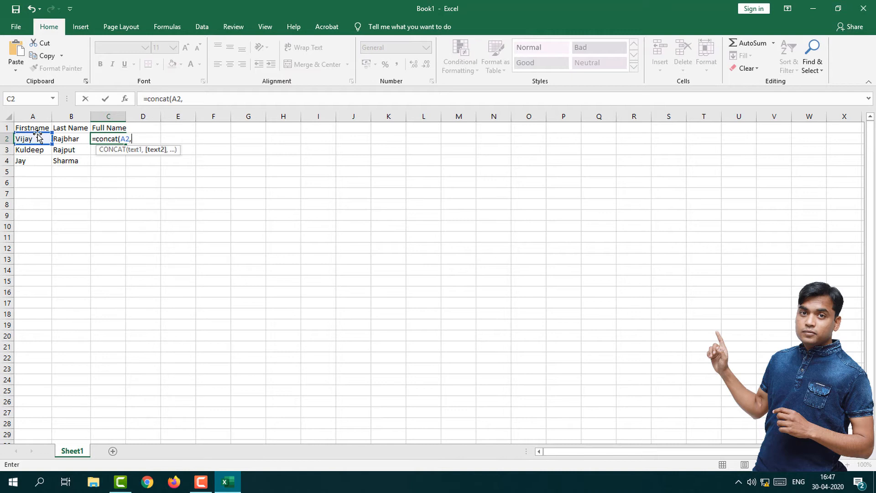
{"action": "left_click", "coordinate": [73, 139]}
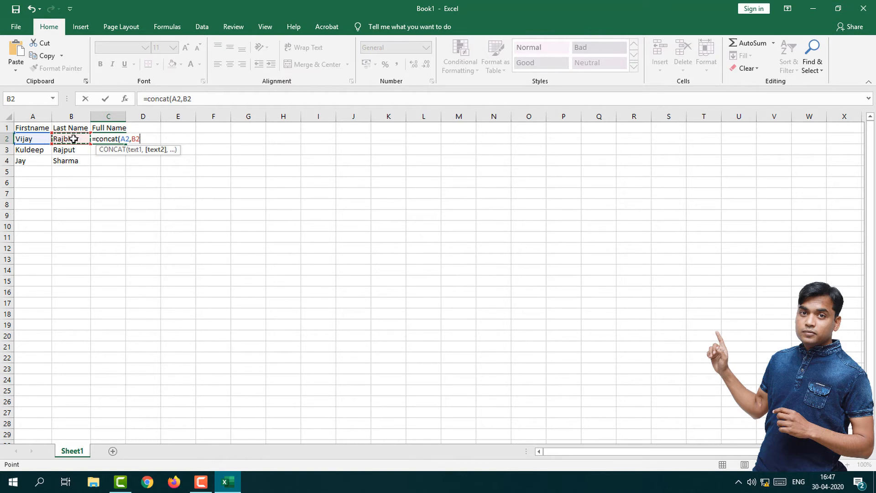
{"action": "type", "text": ")"}
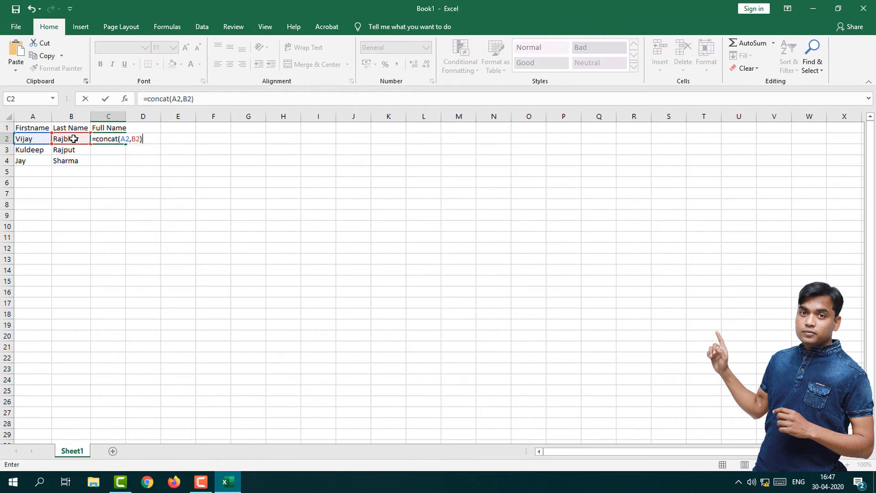
{"action": "key", "text": "Return"}
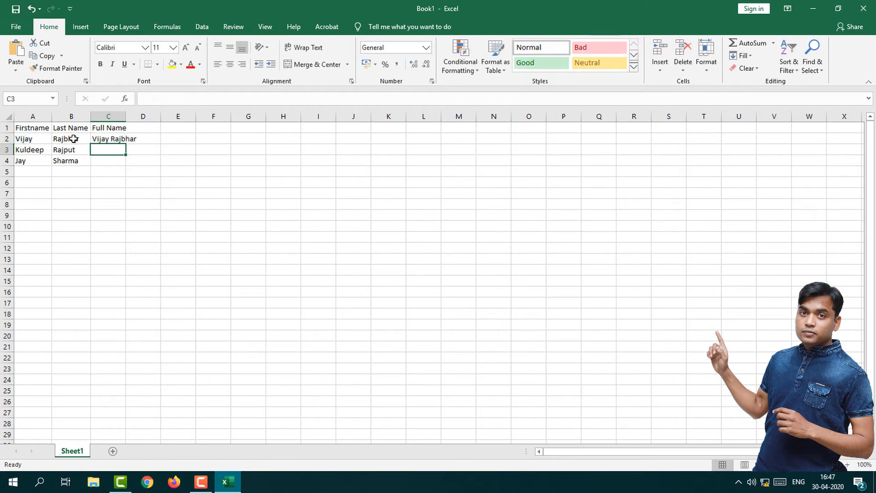
{"action": "left_click", "coordinate": [112, 139]}
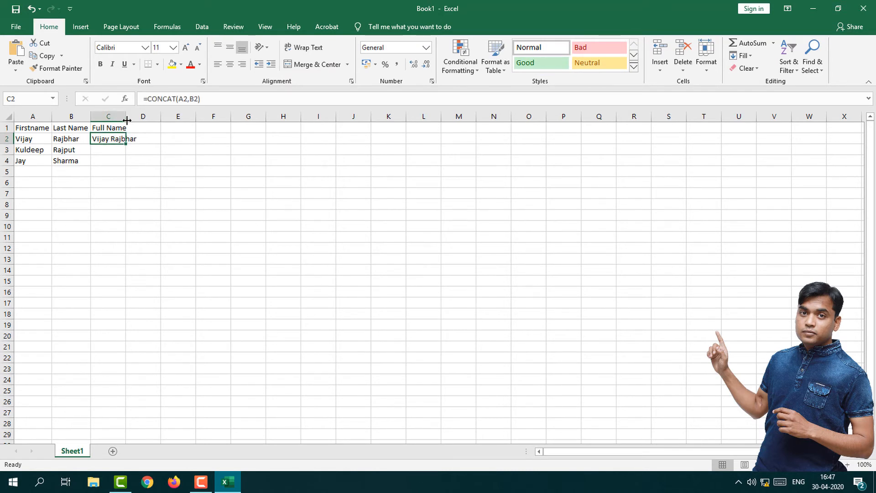
{"action": "left_click_drag", "start_coordinate": [127, 120], "coordinate": [148, 119]}
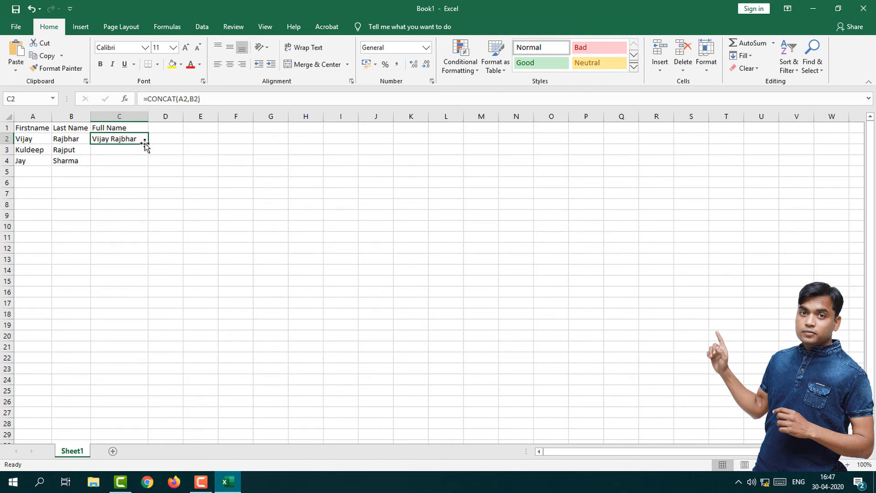
Step: Fill the CONCAT formula from C2 down through C4 and check the copied formulas in C3 and C4
{"action": "left_click_drag", "start_coordinate": [150, 144], "coordinate": [146, 169]}
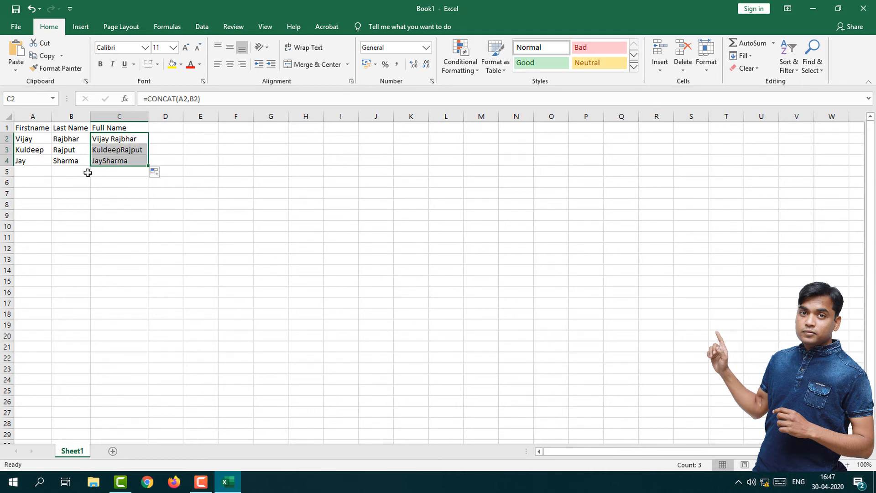
{"action": "left_click", "coordinate": [115, 181]}
{"action": "left_click", "coordinate": [115, 161]}
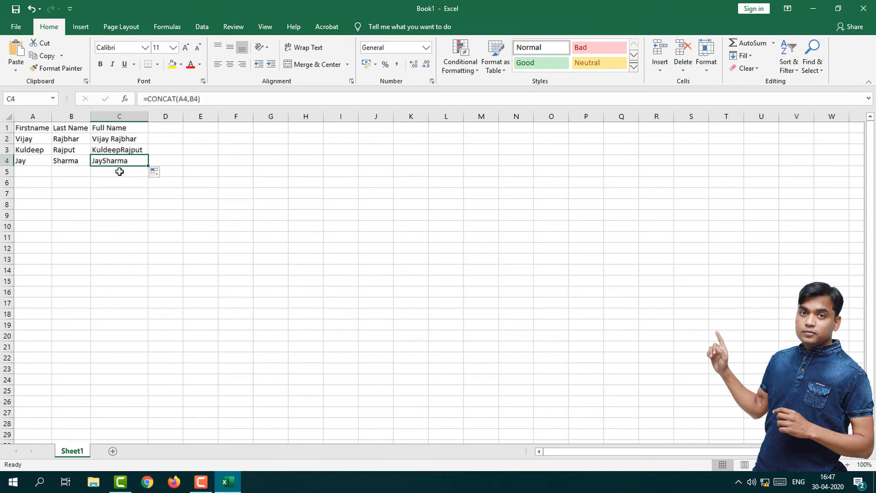
{"action": "left_click", "coordinate": [114, 149]}
{"action": "left_click", "coordinate": [114, 163]}
{"action": "left_click", "coordinate": [121, 151]}
{"action": "left_click", "coordinate": [114, 160]}
{"action": "left_click", "coordinate": [117, 151]}
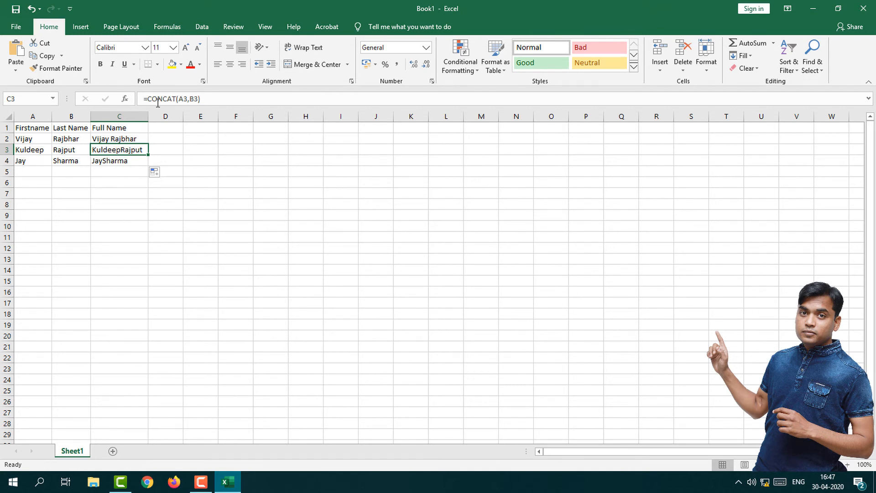
Step: Add a quoted space between the two references in C3's formula, making it =CONCAT(A3," ",B3)
{"action": "left_click_drag", "start_coordinate": [204, 99], "coordinate": [142, 99]}
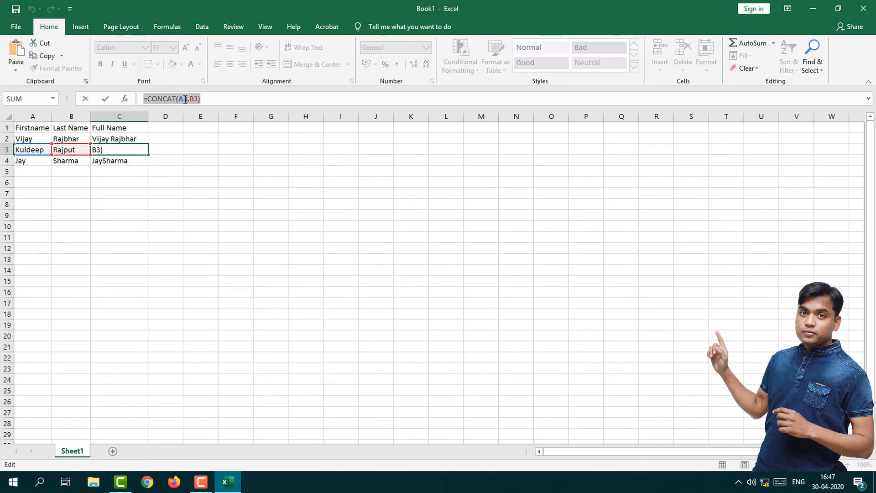
{"action": "left_click", "coordinate": [188, 99]}
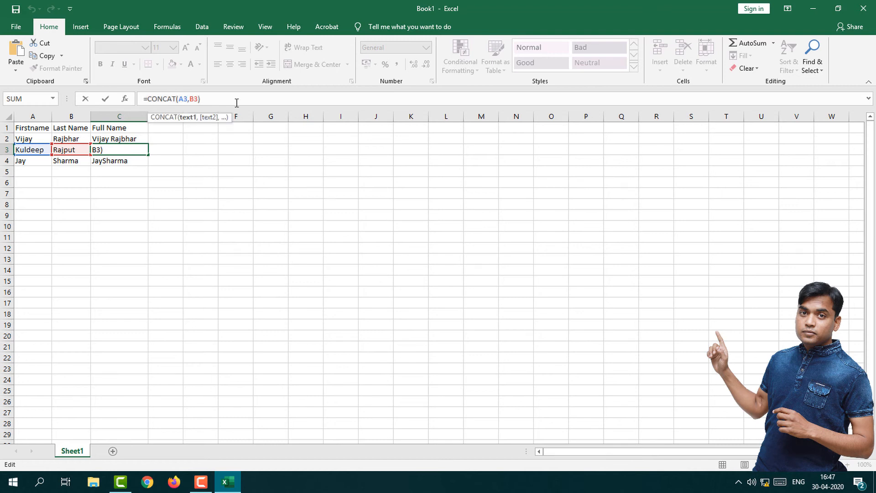
{"action": "type", "text": ","}
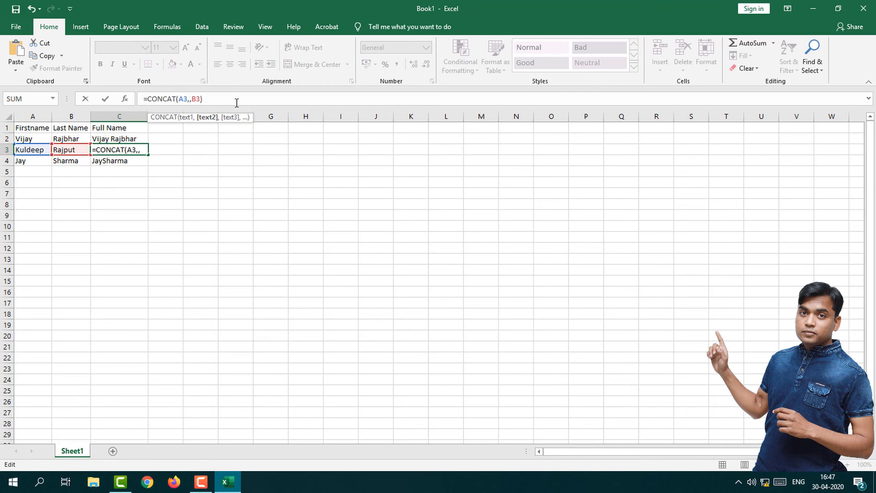
{"action": "type", "text": "\"\""}
{"action": "key", "text": "Return"}
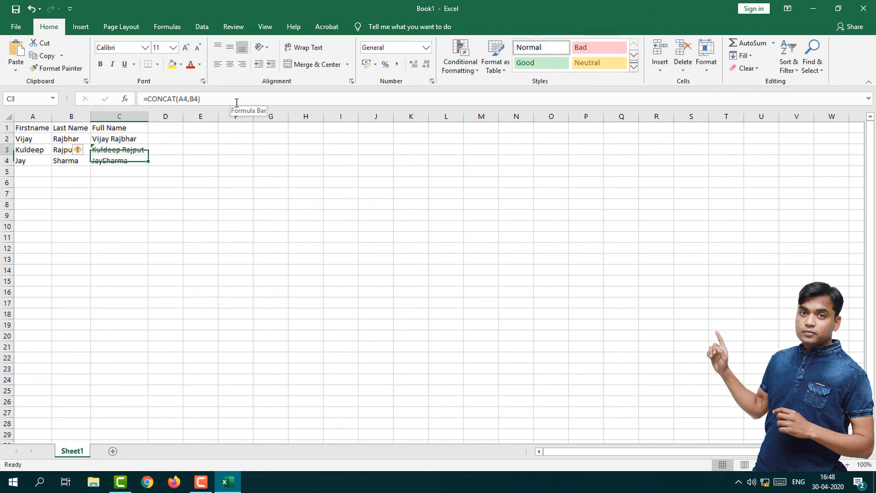
{"action": "key", "text": "Up"}
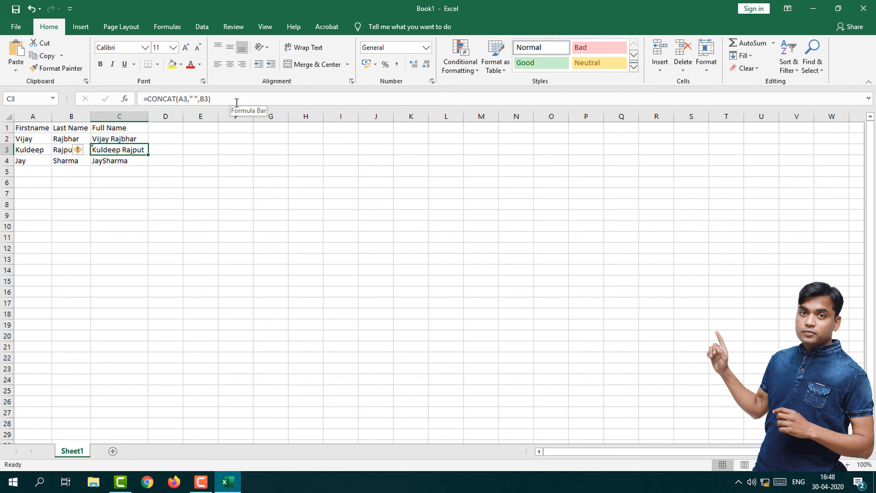
Step: Clear cell C4 and enter the formula =CONCAT(A4,"",B4) in it
{"action": "key", "text": "Down"}
{"action": "key", "text": "Delete"}
{"action": "type", "text": "="}
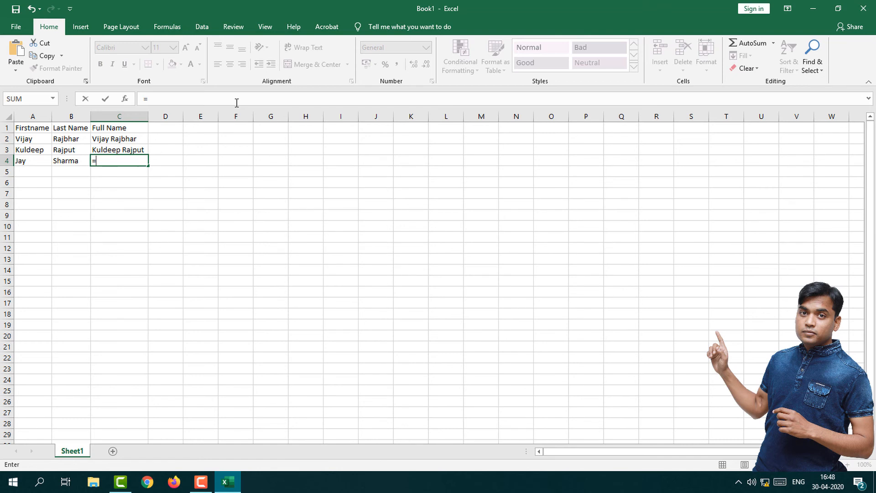
{"action": "type", "text": "con"}
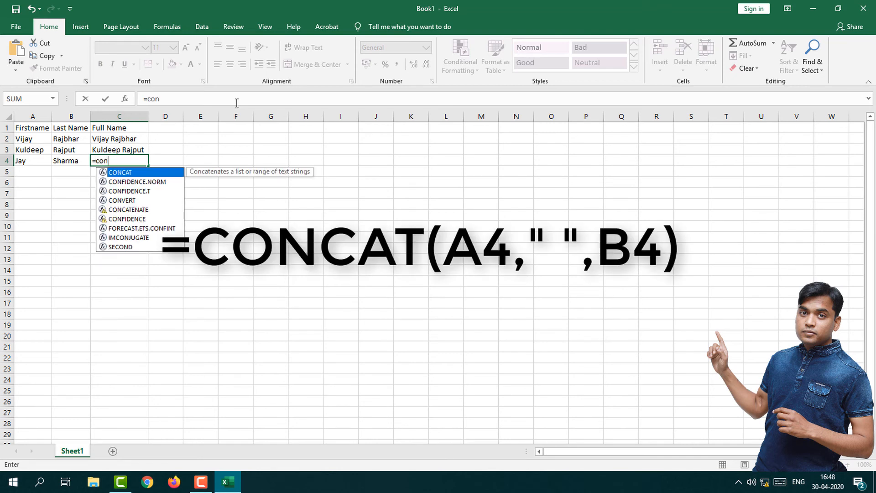
{"action": "type", "text": "cat"}
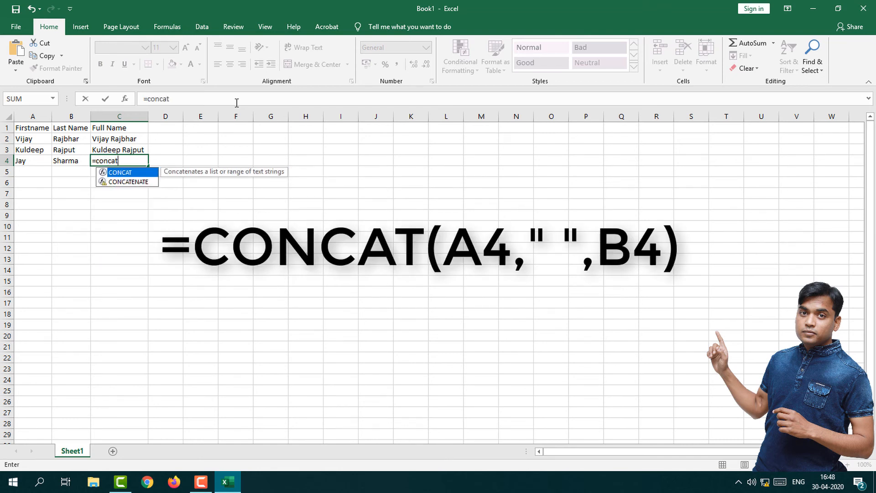
{"action": "type", "text": "("}
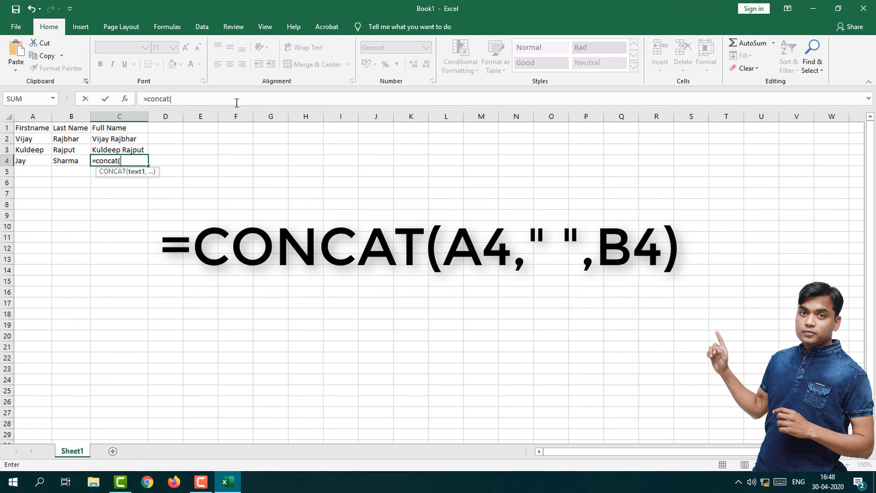
{"action": "left_click", "coordinate": [31, 162]}
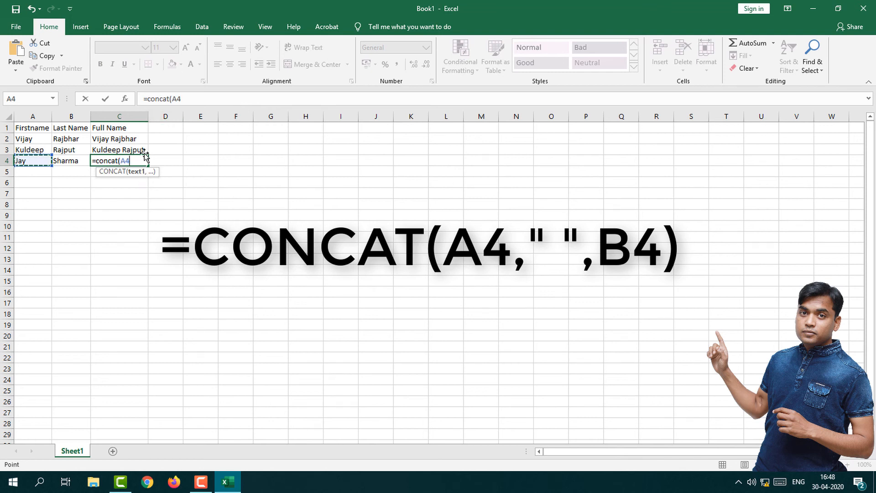
{"action": "type", "text": ",\"\""}
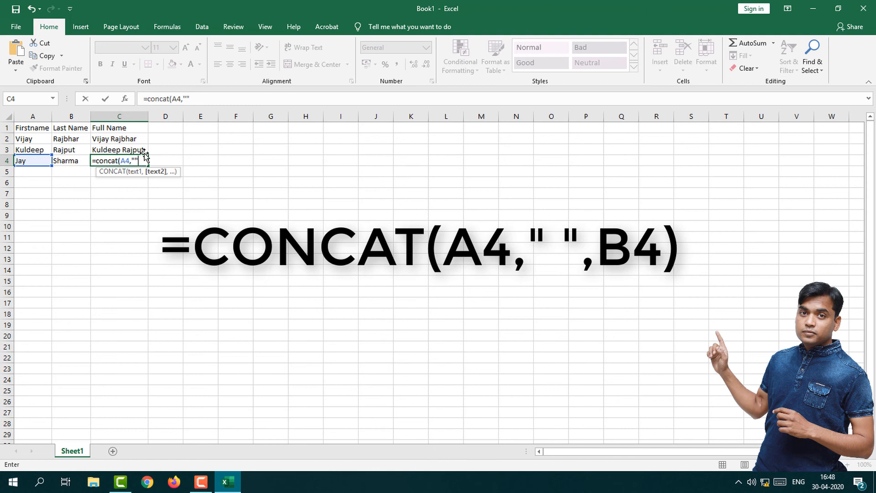
{"action": "type", "text": ","}
{"action": "left_click", "coordinate": [79, 160]}
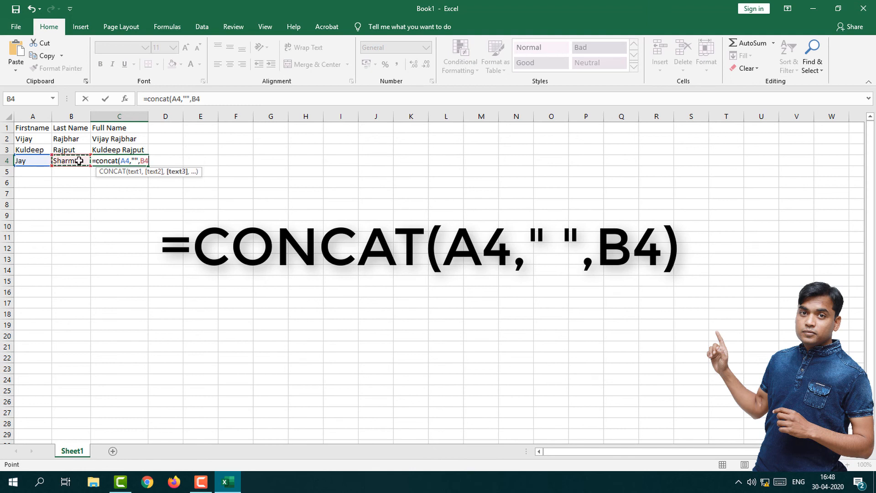
{"action": "type", "text": ")"}
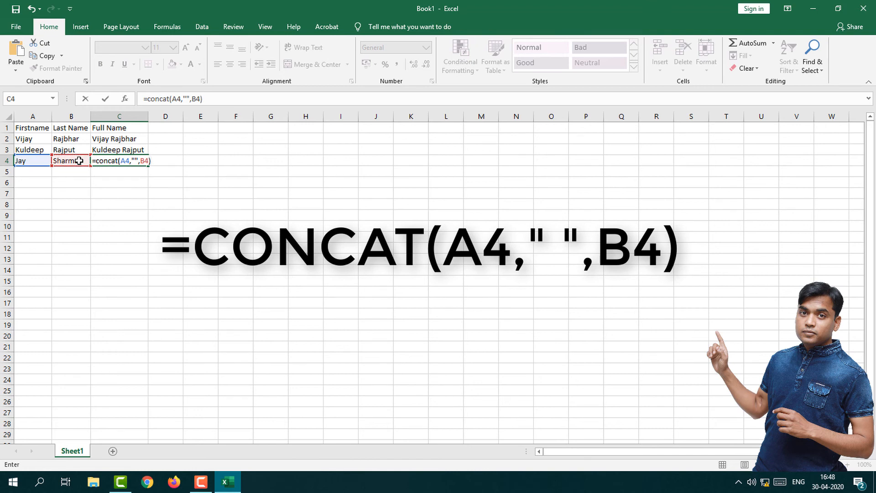
{"action": "key", "text": "Return"}
Step: Insert a space between the quotation marks in C4's formula, making it =CONCAT(A4," ",B4)
{"action": "key", "text": "Right"}
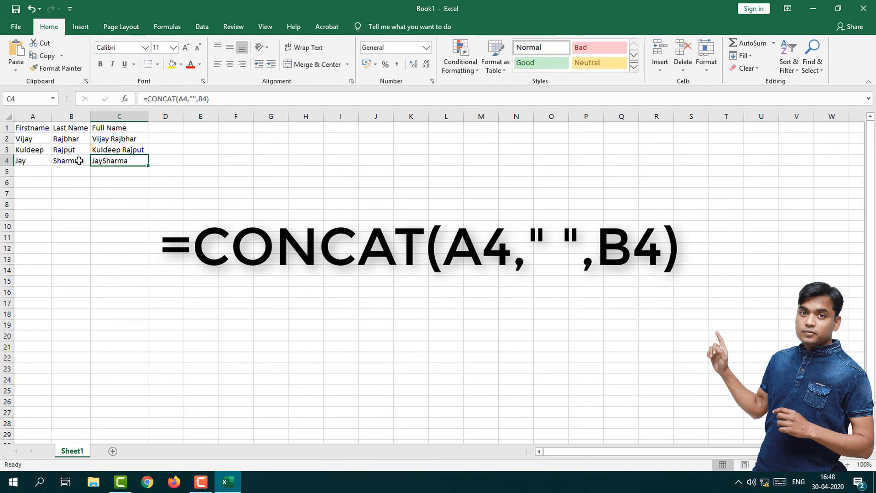
{"action": "key", "text": "F2"}
{"action": "key", "text": "Left"}
{"action": "key", "text": "Left"}
{"action": "key", "text": "Left"}
{"action": "key", "text": "Left"}
{"action": "key", "text": "Left"}
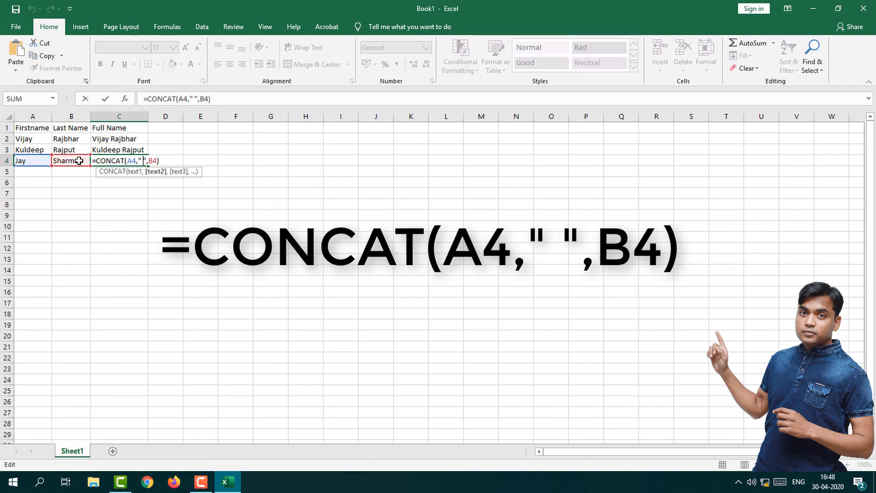
{"action": "key", "text": "Return"}
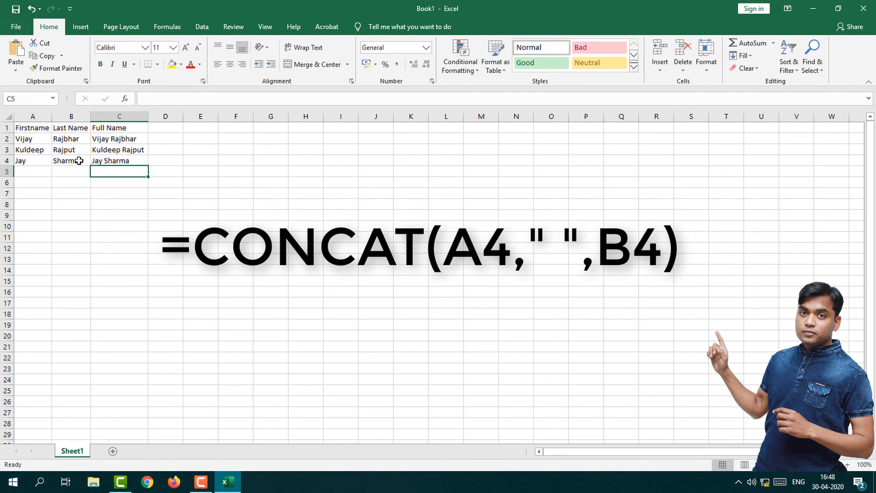
{"action": "key", "text": "Up"}
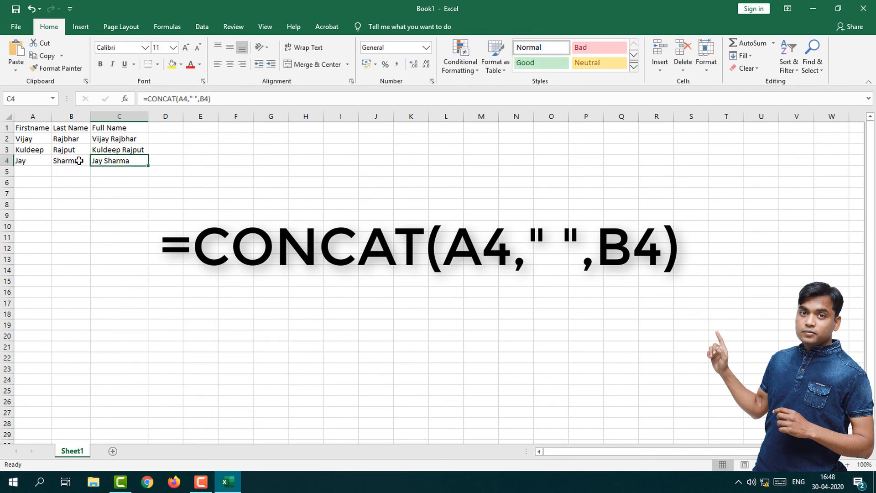